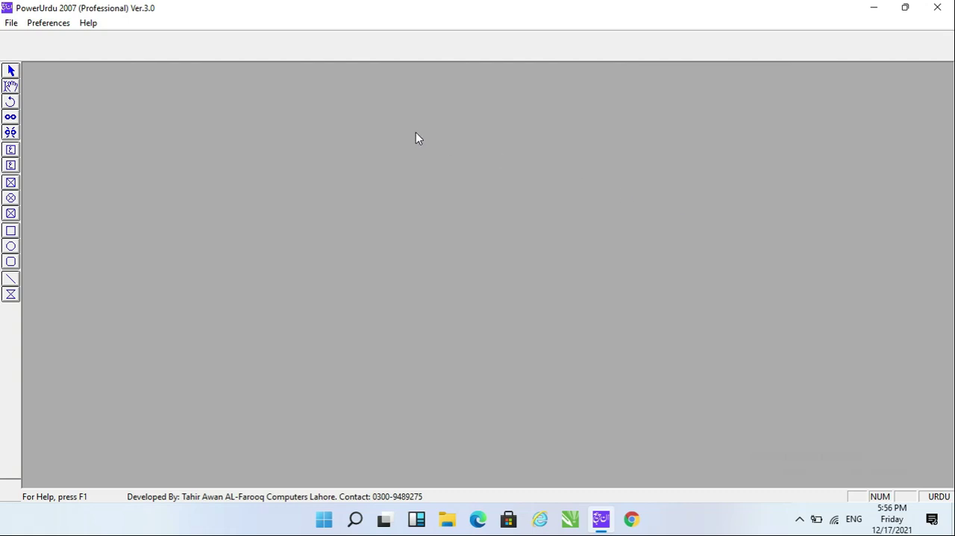
Switch to Google Chrome and search Google for "inpage download".
click(631, 518)
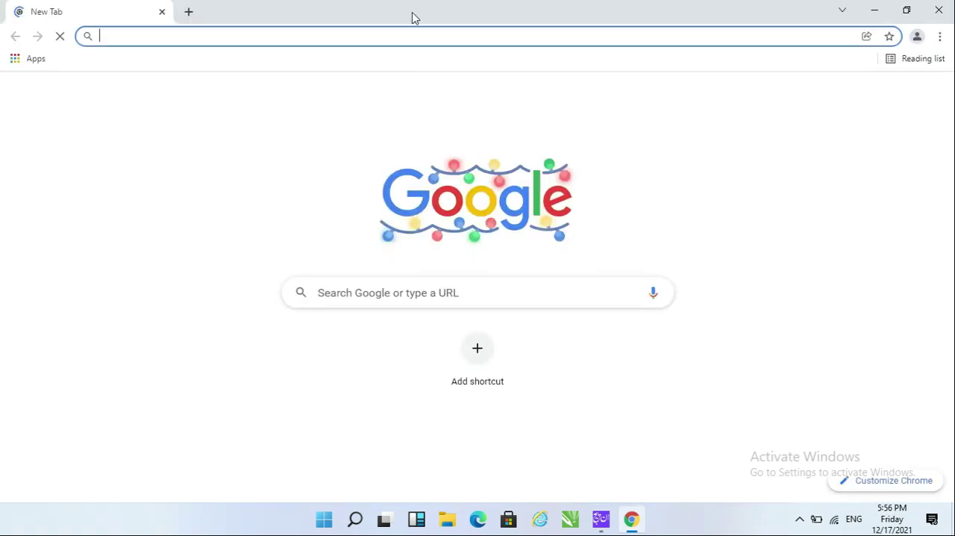
text(inpa)
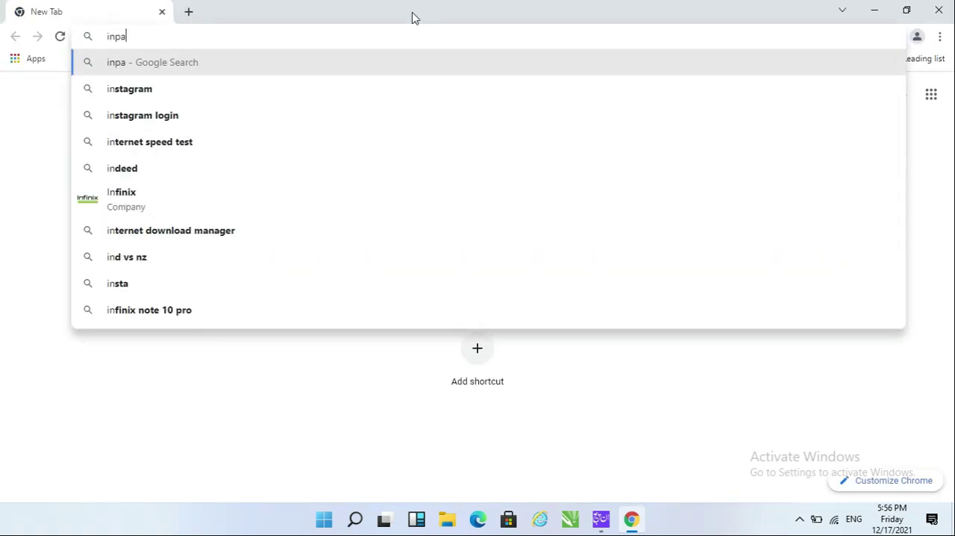
text(ge)
key(Down)
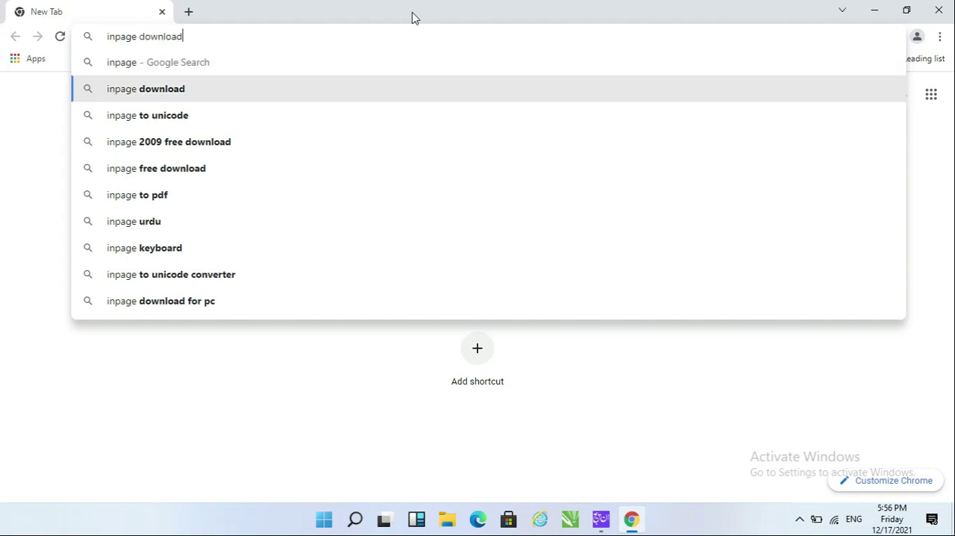
key(Return)
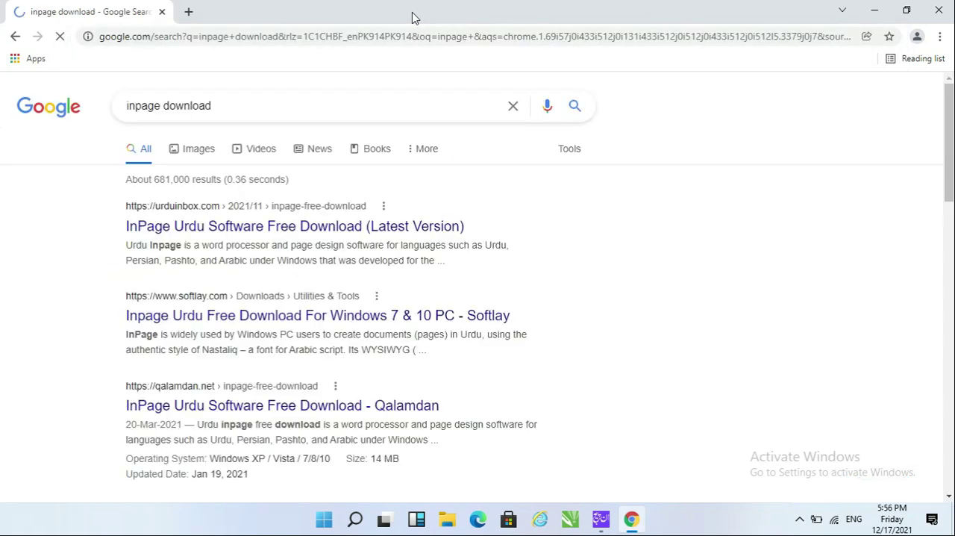
Open the urduinbox.com InPage Urdu free download page, look through it and decline its notification request.
click(359, 221)
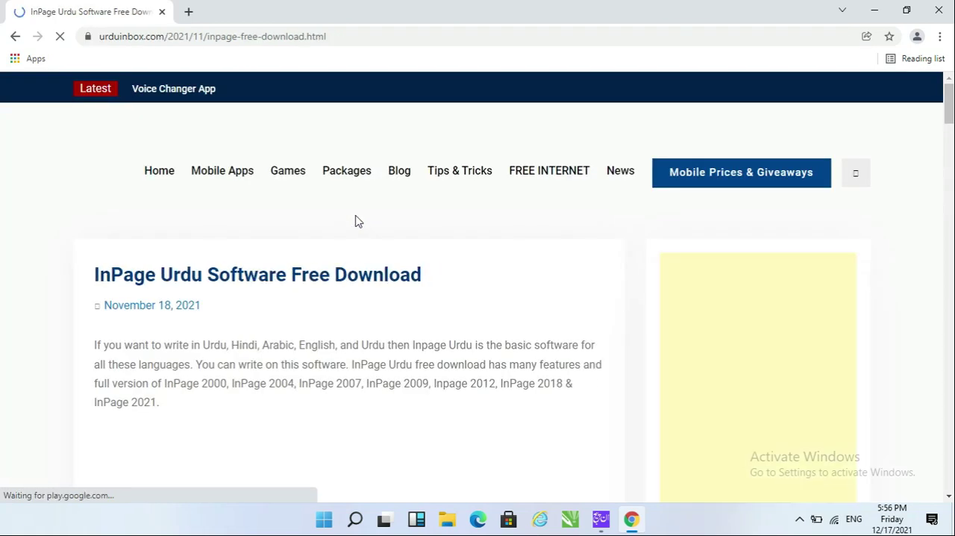
scroll(355, 221, down, 2)
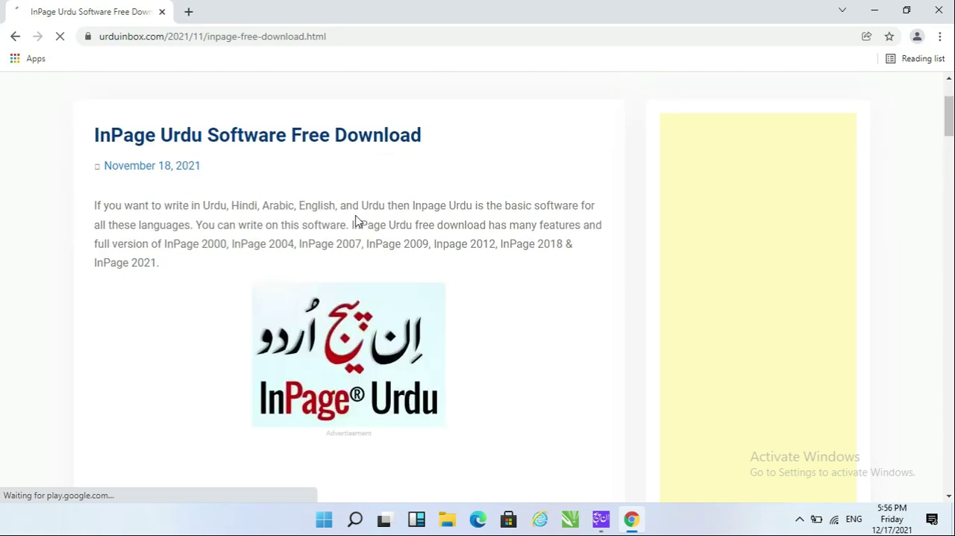
scroll(355, 220, down, 1)
scroll(355, 221, down, 5)
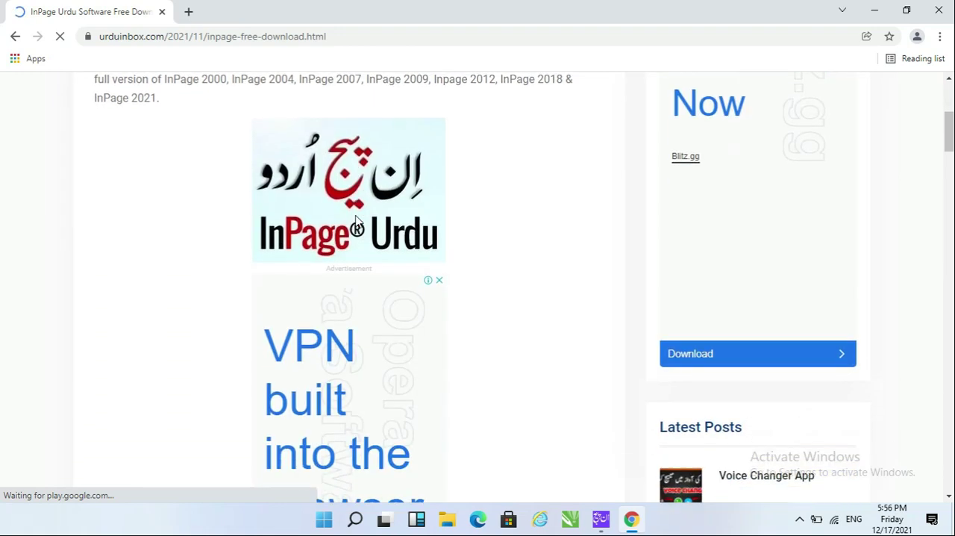
scroll(355, 220, down, 2)
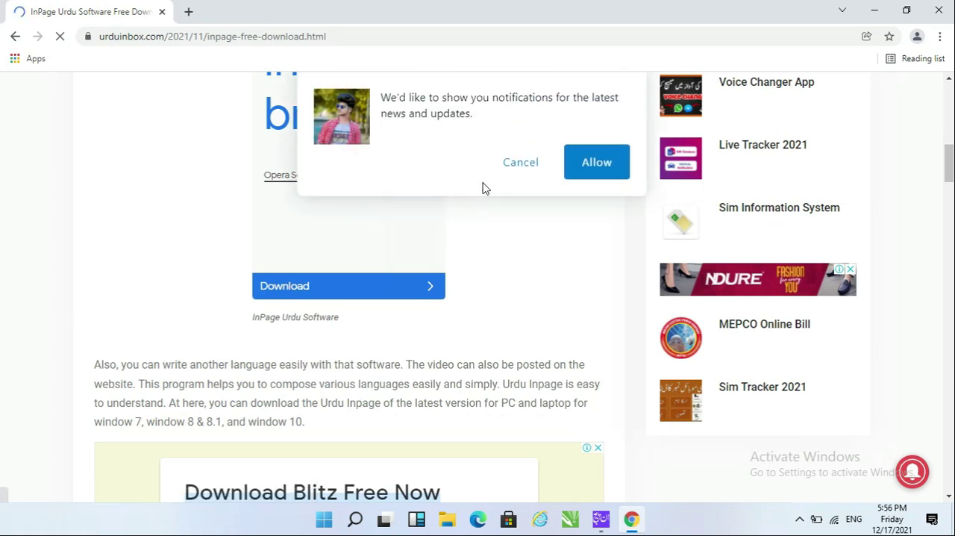
click(510, 165)
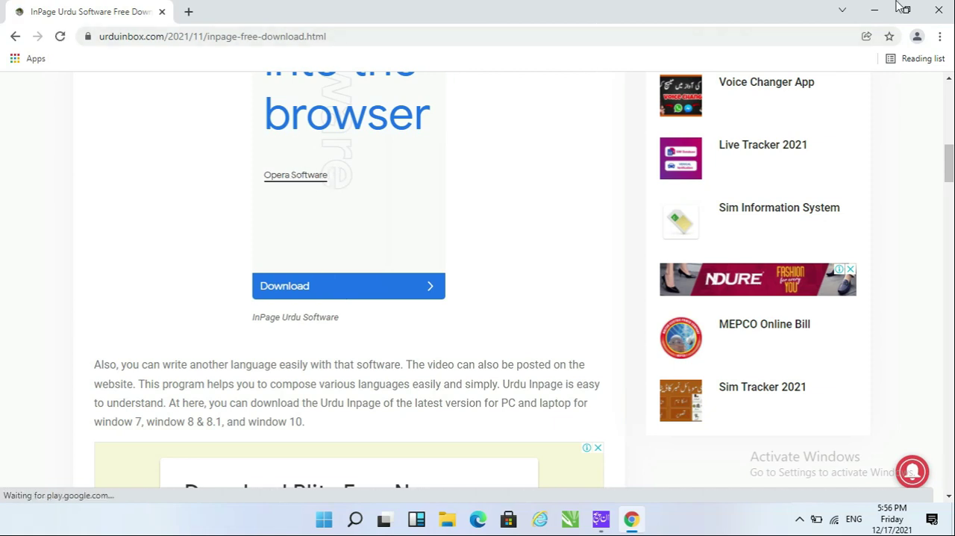
Return to the desktop and open the Kraya Nama.INP file in PowerUrdu 2007.
click(875, 10)
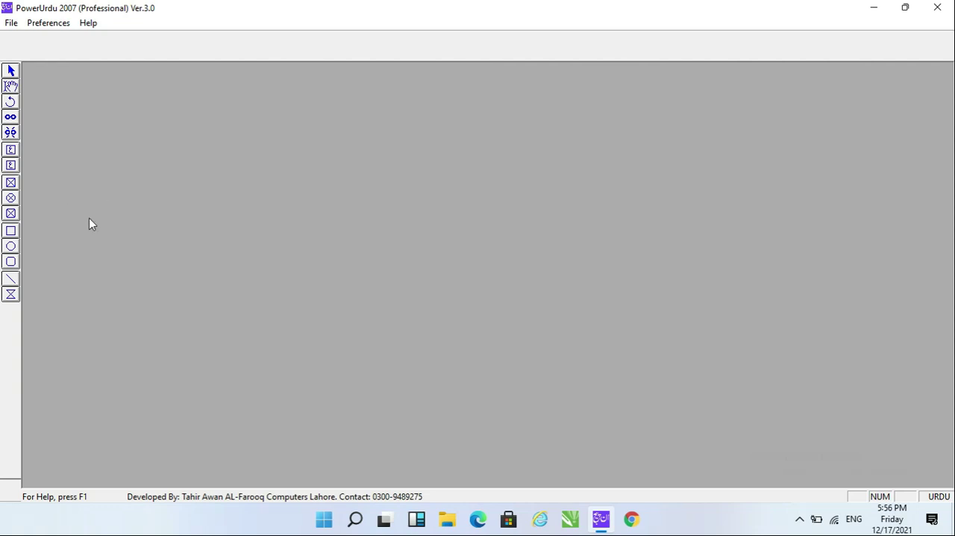
click(876, 9)
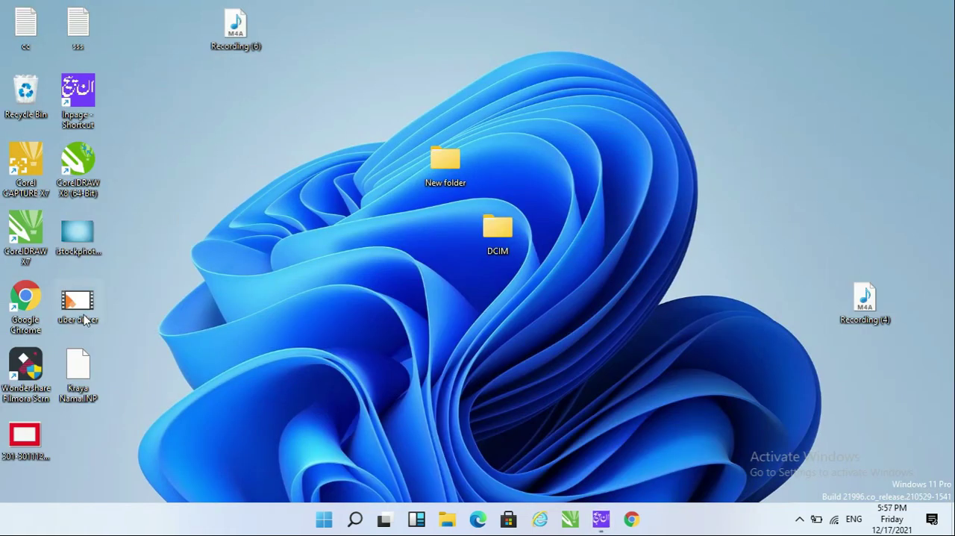
drag(80, 371, 263, 162)
key(alt+Tab)
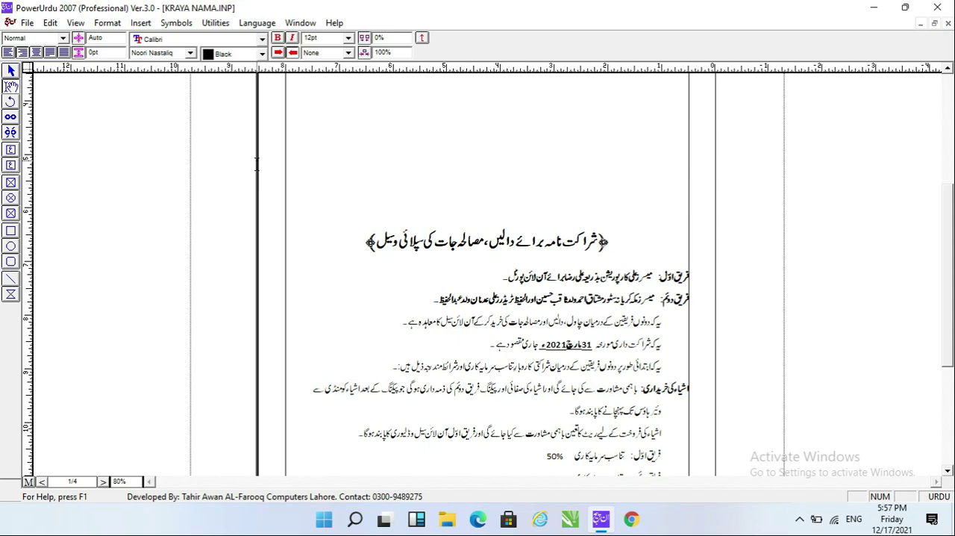
Go to the house rental agreement (کرایہ داری مکان) on page 3 and place the cursor at the tenant's name.
key(Up)
key(Up)
key(Up)
key(Up)
key(Up)
key(Up)
key(Up)
key(Up)
key(Up)
key(Up)
key(Up)
key(Up)
key(Down)
key(Down)
key(Down)
key(Down)
key(Down)
key(Down)
key(Down)
key(Down)
key(Down)
key(Down)
key(Down)
key(Down)
key(Down)
key(Down)
key(Down)
key(Down)
key(Down)
key(Down)
key(Down)
key(Down)
key(Down)
key(Down)
key(Down)
key(Down)
key(Down)
key(Down)
key(Down)
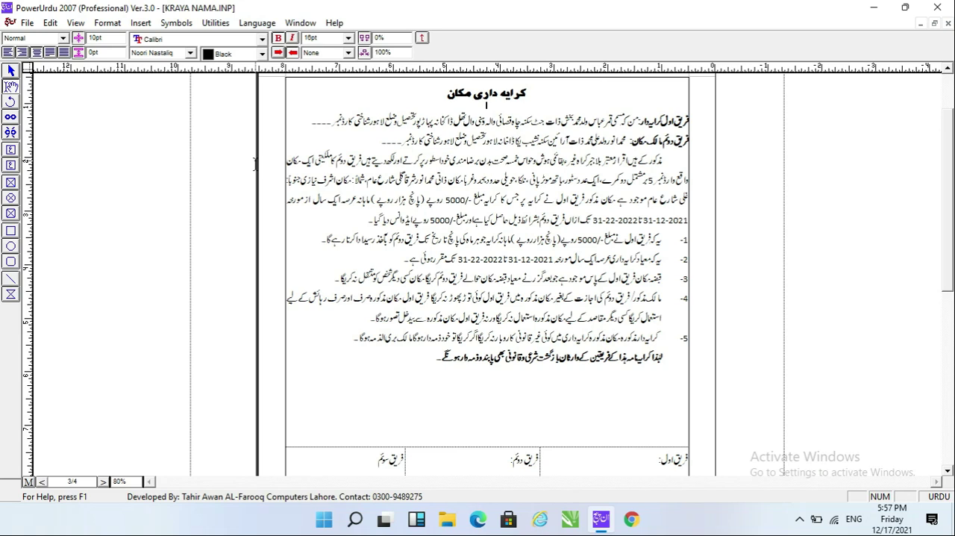
key(Down)
key(Home)
key(Left)
key(Left)
key(Left)
key(Left)
key(Left)
key(Left)
key(Left)
key(Left)
key(Left)
key(Left)
key(Left)
key(Left)
key(Left)
key(Left)
key(Left)
key(Left)
key(Left)
key(Left)
key(Left)
Replace the tenant's name in the first-party line with the new tenant's name.
key(Left)
key(Left)
key(Left)
key(Left)
key(Left)
key(Left)
key(Left)
key(Left)
key(Left)
key(Left)
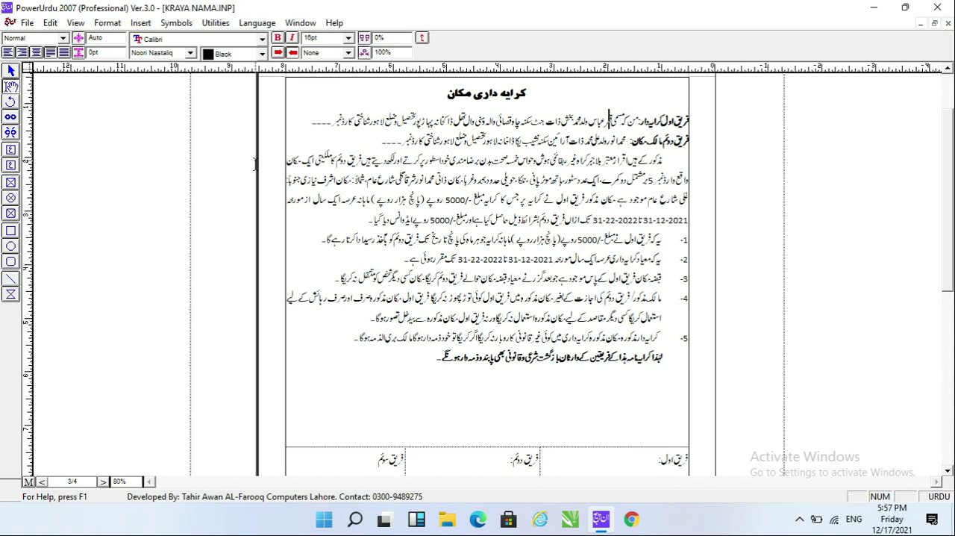
key(shift+Left)
key(shift+Left)
key(shift+Left)
key(shift+Left)
key(shift+Left)
key(shift+Right)
Replace the name of the tenant's father after ولد with the new father's name.
key(Left)
key(Left)
key(Left)
key(Left)
key(Left)
key(Left)
key(Left)
key(Left)
key(Right)
key(Right)
key(Right)
key(shift+Left)
key(shift+Left)
key(shift+Left)
key(shift+Left)
key(shift+Left)
key(shift+Left)
key(Left)
key(Left)
key(shift+Left)
key(shift+Left)
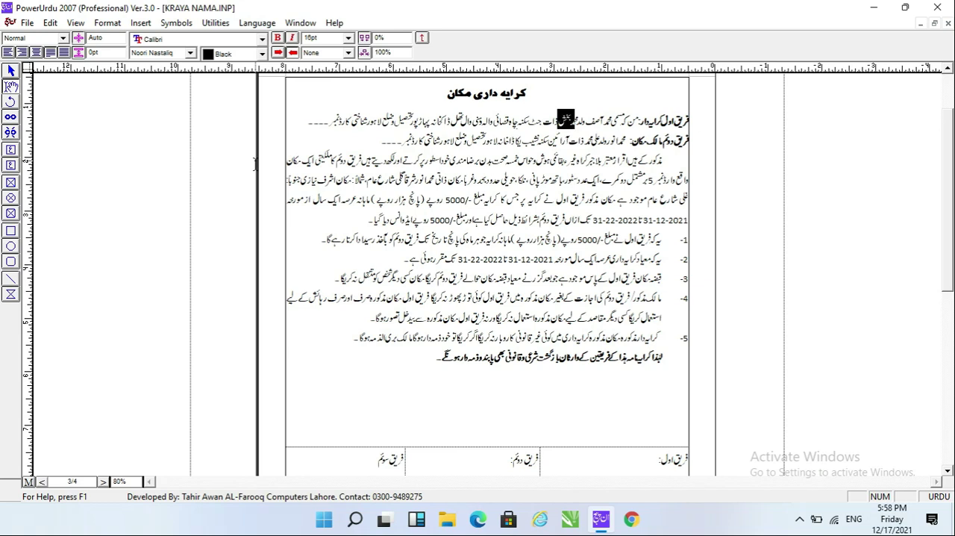
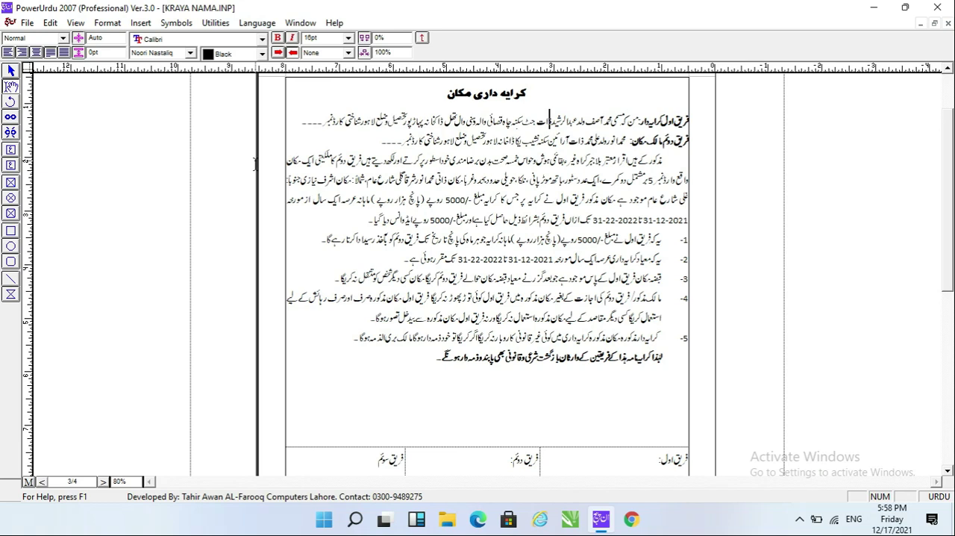
Replace the tenant's caste after ذات in the first-party line with ملک.
key(Left)
key(Left)
key(Left)
key(Left)
key(shift+Left)
key(shift+Left)
text(ارگلہ)
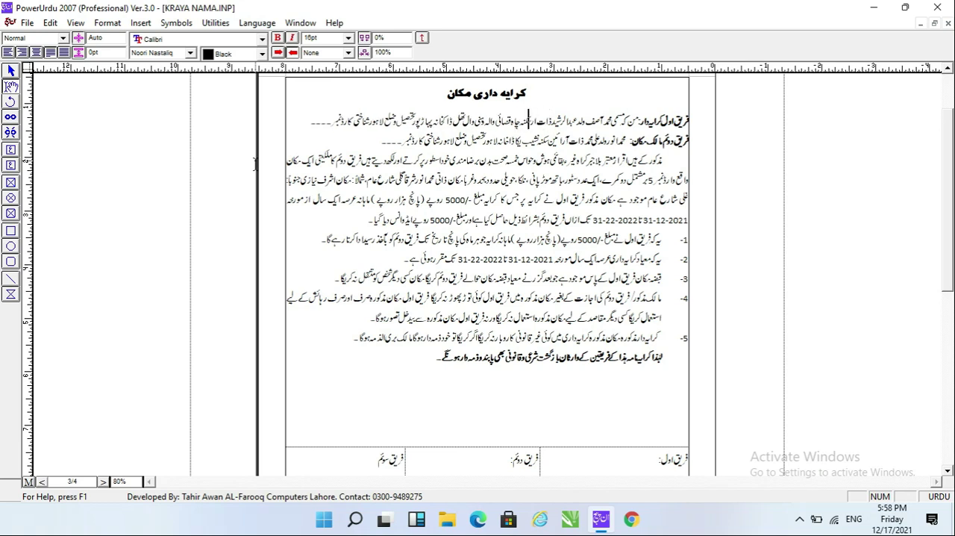
key(BackSpace)
key(BackSpace)
key(BackSpace)
key(BackSpace)
key(BackSpace)
key(BackSpace)
text(ملک)
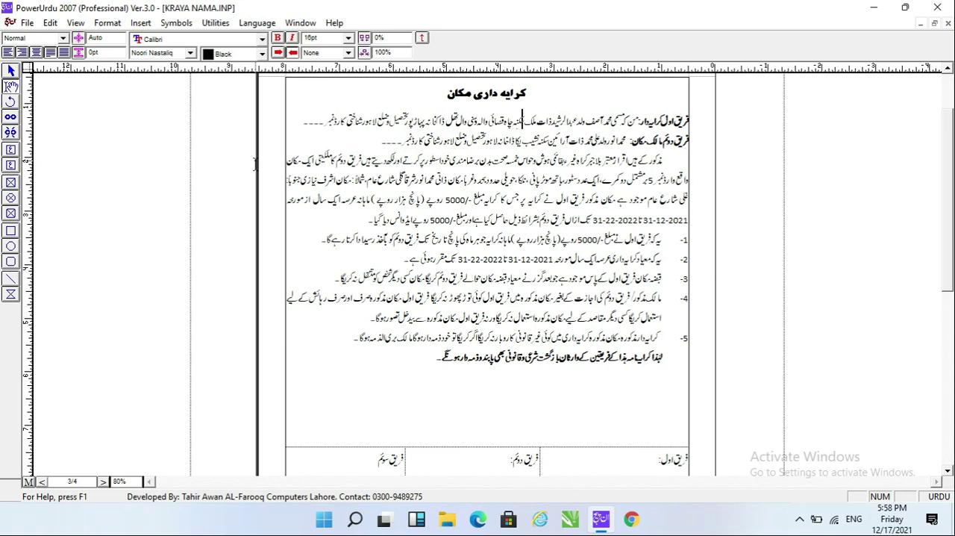
Highlight the tenant's address after سکنہ in the first-party line.
key(Left)
key(Left)
key(Left)
key(Left)
key(Right)
key(shift+Left)
key(shift+Left)
key(shift+Left)
key(shift+Left)
key(shift+Left)
key(shift+Left)
key(shift+Left)
key(shift+Left)
key(shift+Left)
key(shift+Left)
key(shift+Left)
key(shift+Left)
key(shift+Left)
key(shift+Left)
key(shift+Left)
key(shift+Left)
key(shift+Left)
key(shift+Left)
key(shift+Left)
key(shift+Left)
key(shift+Left)
key(shift+Left)
key(shift+Left)
key(shift+Left)
key(shift+Left)
key(shift+Left)
key(shift+Left)
key(shift+Left)
key(shift+Left)
key(shift+Left)
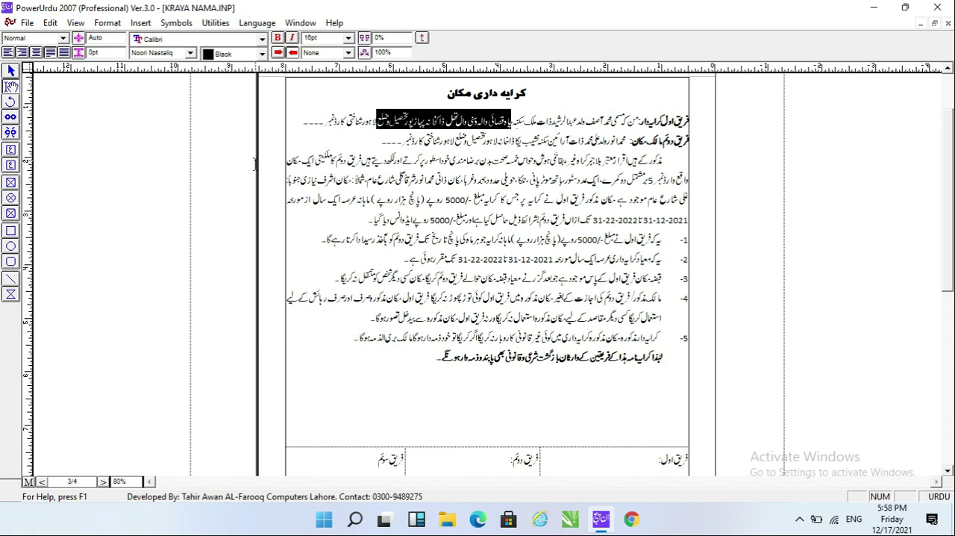
key(shift+Left)
key(shift+Left)
key(shift+Left)
key(shift+Left)
key(shift+Left)
Point out the blank for the identity card number at the end of the tenant's line.
key(Left)
key(Left)
key(Left)
key(Left)
key(Left)
key(Left)
key(Left)
key(Left)
key(Left)
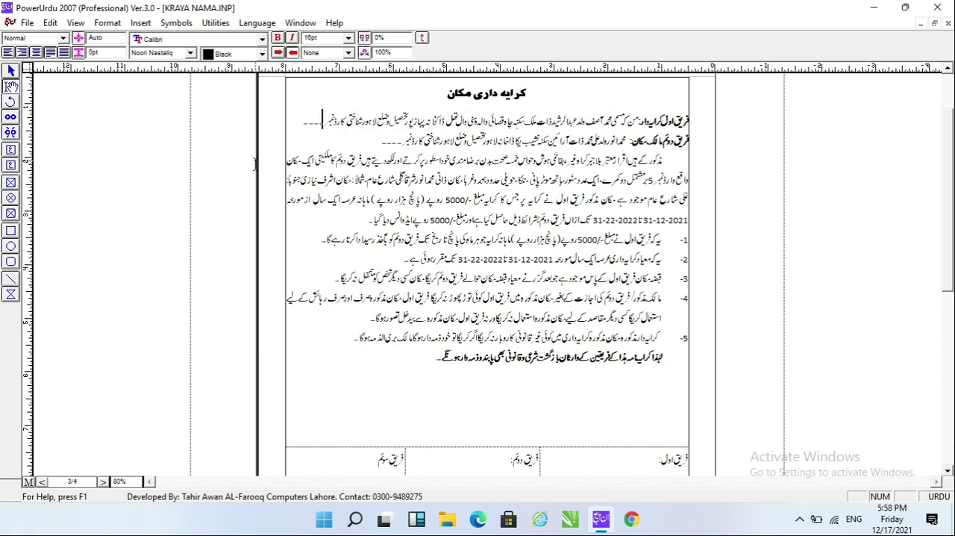
key(shift+End)
key(Right)
Highlight the landlord's name, father's name and caste in the second-party line.
key(Right)
key(Right)
key(Left)
key(Left)
key(shift+End)
key(Left)
key(Left)
key(Left)
key(Left)
key(Left)
key(Left)
key(Left)
key(Left)
key(Left)
key(Left)
key(Left)
key(Left)
key(Left)
key(Left)
key(Left)
key(Left)
key(Left)
key(Left)
key(Right)
key(Right)
key(Right)
key(Right)
key(Right)
key(Right)
Highlight the landlord's address, including the post office, tehsil and district, in the second-party line.
key(Left)
key(shift+Left)
key(shift+Left)
key(shift+Left)
key(shift+Left)
key(shift+Left)
key(shift+Left)
key(shift+Left)
key(shift+Left)
key(Left)
key(Left)
key(shift+Left)
key(shift+Left)
key(shift+Left)
key(shift+Left)
key(Left)
key(Left)
key(Left)
key(Left)
key(Left)
key(shift+Left)
key(shift+Left)
key(shift+Left)
key(shift+Left)
key(shift+Left)
key(shift+Left)
key(shift+Left)
key(shift+Left)
key(shift+Left)
key(shift+Left)
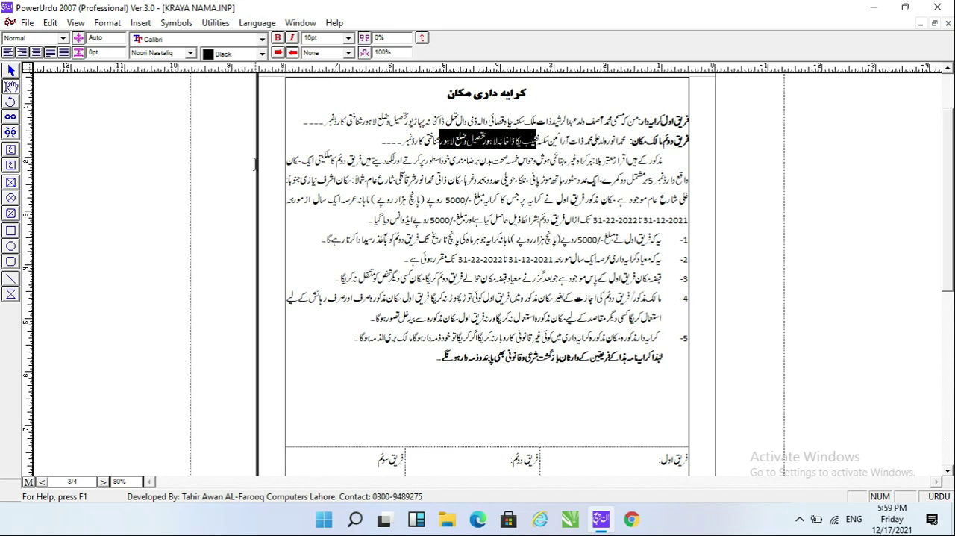
Highlight the blank for the landlord's identity card number in the second-party line.
key(Left)
key(Left)
key(Left)
key(Left)
key(Left)
key(Left)
key(Left)
key(shift+Left)
key(shift+Left)
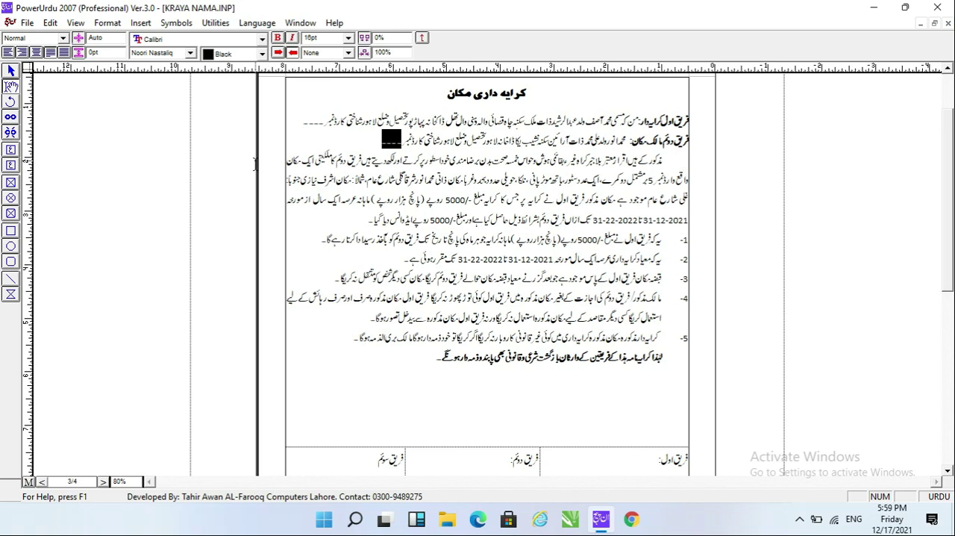
Highlight the house description in the agreement's main paragraph, starting from the ward number.
key(Left)
key(ctrl+Left)
key(ctrl+Left)
key(ctrl+Left)
key(ctrl+Left)
key(ctrl+Left)
key(ctrl+Left)
key(ctrl+Left)
key(ctrl+Left)
key(ctrl+Left)
key(ctrl+Left)
key(ctrl+Left)
key(ctrl+Left)
key(ctrl+Left)
key(ctrl+Left)
key(ctrl+Left)
key(Left)
key(Left)
key(ctrl+Left)
key(ctrl+Left)
key(ctrl+Left)
key(Right)
key(shift+ctrl+Left)
key(shift+ctrl+Left)
key(shift+ctrl+Left)
key(shift+ctrl+Left)
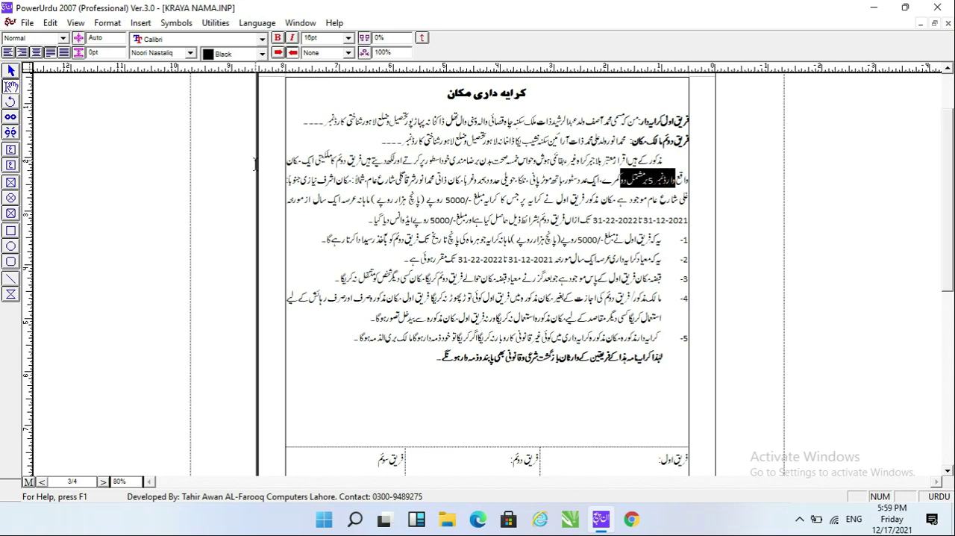
key(shift+ctrl+Left)
key(shift+ctrl+Left)
key(shift+ctrl+Left)
key(shift+ctrl+Left)
key(shift+ctrl+Left)
key(shift+ctrl+Left)
key(shift+ctrl+Left)
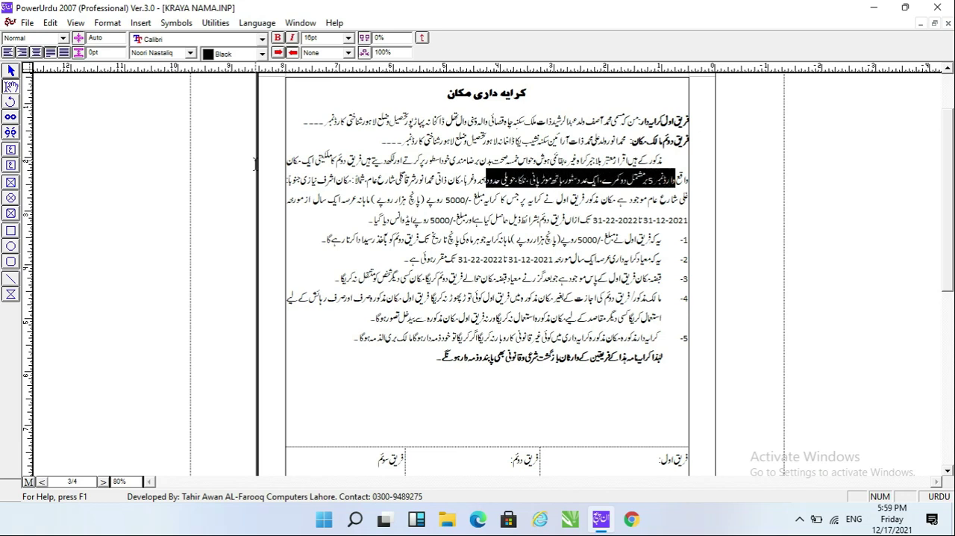
Adjust the highlighted house description so it runs from the ward number through the rooms and store to موٹر پانی.
key(shift+ctrl+Right)
key(shift+ctrl+Right)
key(shift+ctrl+Right)
key(shift+ctrl+Right)
key(shift+ctrl+Right)
key(shift+ctrl+Right)
key(shift+ctrl+Right)
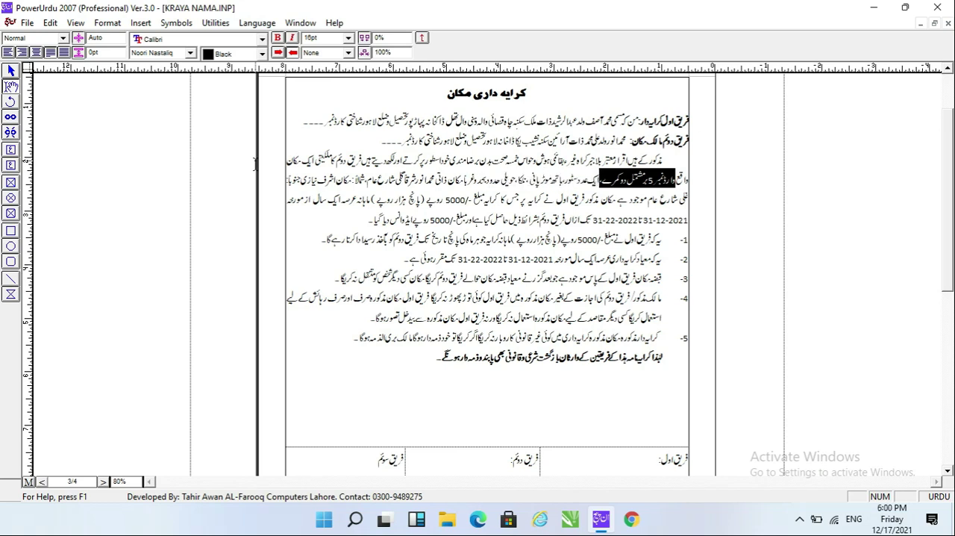
key(shift+ctrl+Left)
key(shift+ctrl+Left)
key(shift+Left)
key(shift+Left)
key(shift+Left)
key(shift+Left)
key(shift+Left)
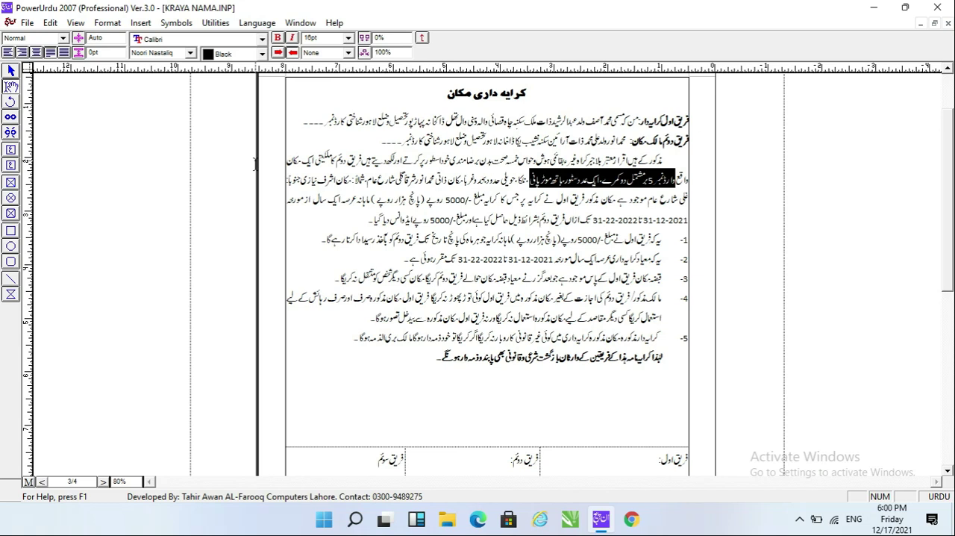
Extend the highlight from the house description through the property's boundary details to گلی شارع عام in the main paragraph.
key(shift+Left)
key(shift+Left)
key(shift+Left)
key(shift+Left)
key(shift+Left)
key(shift+Left)
key(shift+Left)
key(shift+Left)
key(shift+Left)
key(shift+Left)
key(shift+Left)
key(shift+Left)
key(shift+Left)
key(shift+Left)
key(shift+Left)
key(shift+Left)
key(shift+Left)
key(shift+Left)
key(shift+Left)
key(shift+Left)
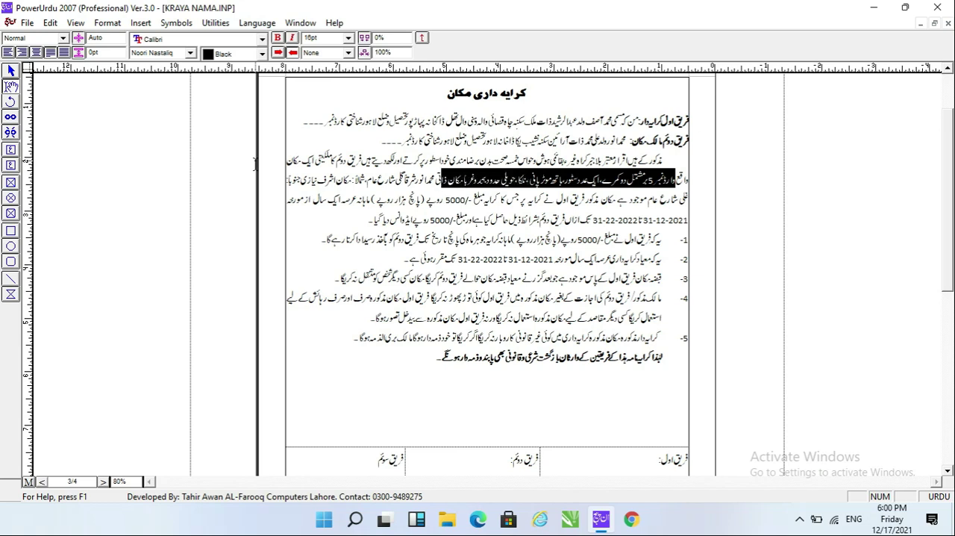
key(shift+Left)
key(shift+Left)
key(shift+Left)
key(shift+Left)
key(shift+Left)
key(shift+Left)
key(shift+Left)
key(shift+Left)
key(shift+Left)
key(shift+Left)
key(shift+Left)
key(shift+Left)
key(shift+Left)
key(shift+Left)
key(shift+Left)
key(shift+Left)
key(shift+Left)
key(shift+Left)
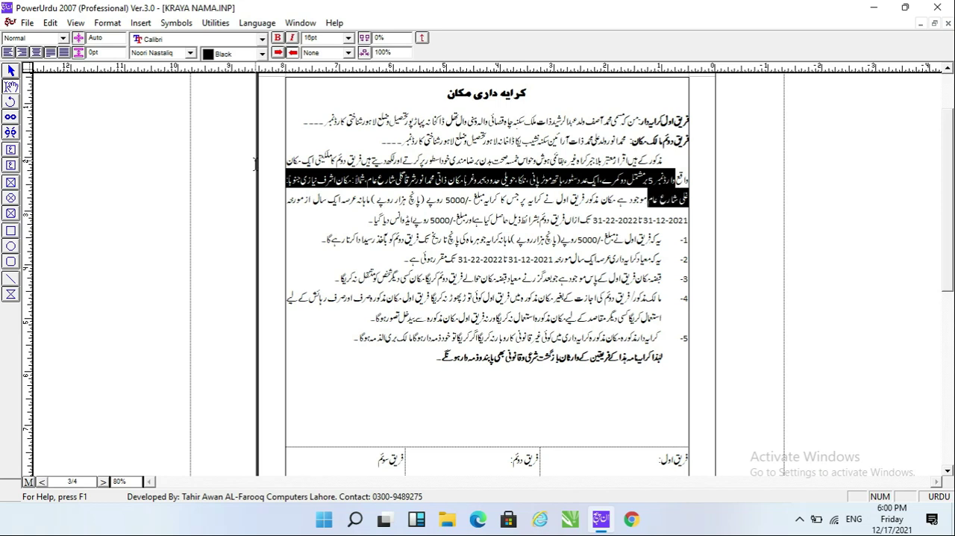
Adjust the end of the highlighted property boundaries so the selection stops after گلی شارع in the paragraph's third line.
key(shift+Right)
key(shift+Right)
key(shift+Right)
key(shift+Right)
key(shift+Right)
key(shift+Right)
key(shift+Right)
key(shift+Right)
key(shift+Left)
key(shift+Left)
key(shift+Left)
key(shift+Left)
key(shift+Left)
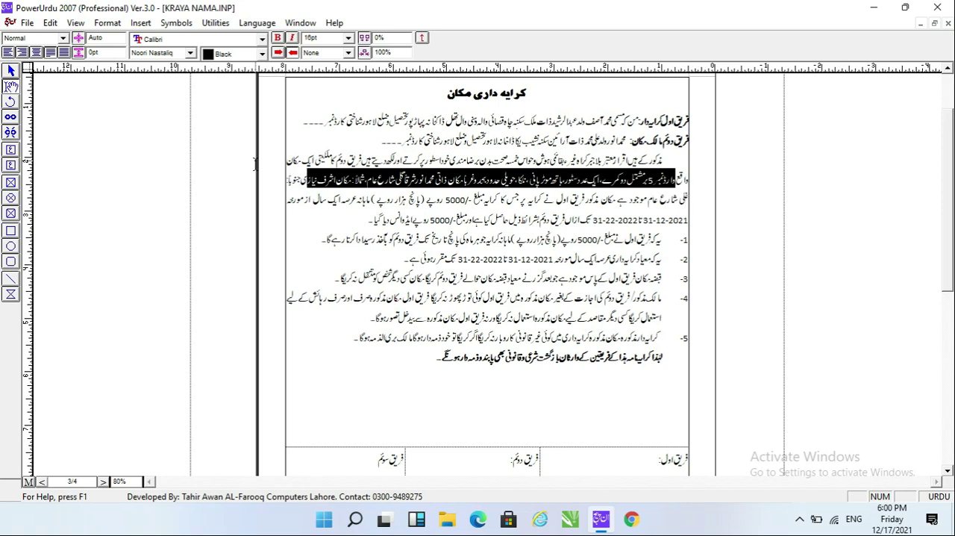
key(shift+Left)
key(shift+Left)
key(shift+Right)
key(shift+Right)
key(shift+Right)
key(shift+Right)
key(shift+Right)
key(shift+Right)
key(shift+Right)
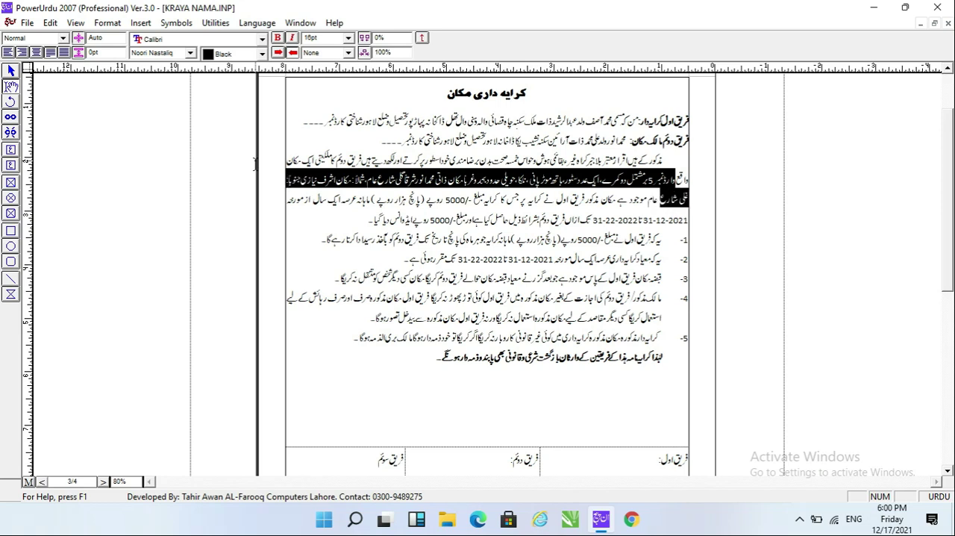
key(shift+Left)
key(shift+Left)
key(shift+Left)
key(shift+Left)
key(shift+Left)
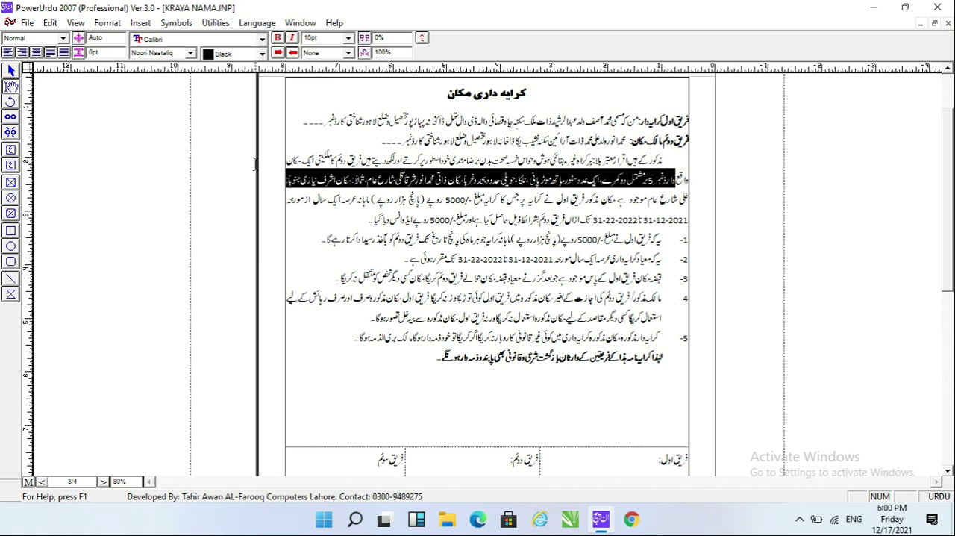
key(shift+Left)
key(shift+Left)
key(shift+Left)
key(shift+Left)
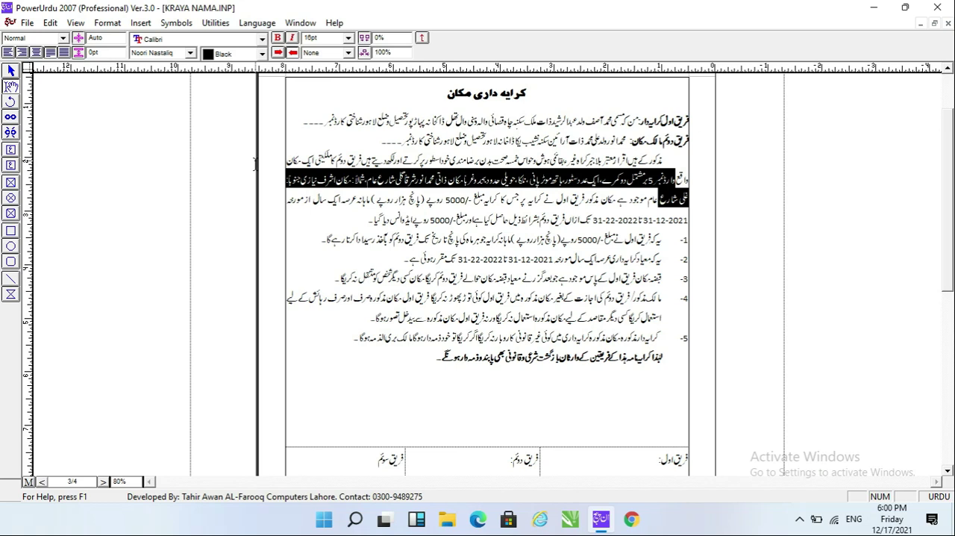
Highlight the monthly rent figure 5000 after مبلغ in the main paragraph's third line.
key(Left)
key(Left)
key(Left)
key(Left)
key(Left)
key(Left)
key(Left)
key(Left)
key(Left)
key(Left)
key(Left)
key(Right)
key(Right)
key(Left)
key(Left)
key(Right)
key(Left)
key(shift+Left)
key(shift+Left)
key(Right)
key(Right)
key(Left)
key(Left)
key(shift+Right)
key(shift+Right)
key(shift+Right)
key(shift+Right)
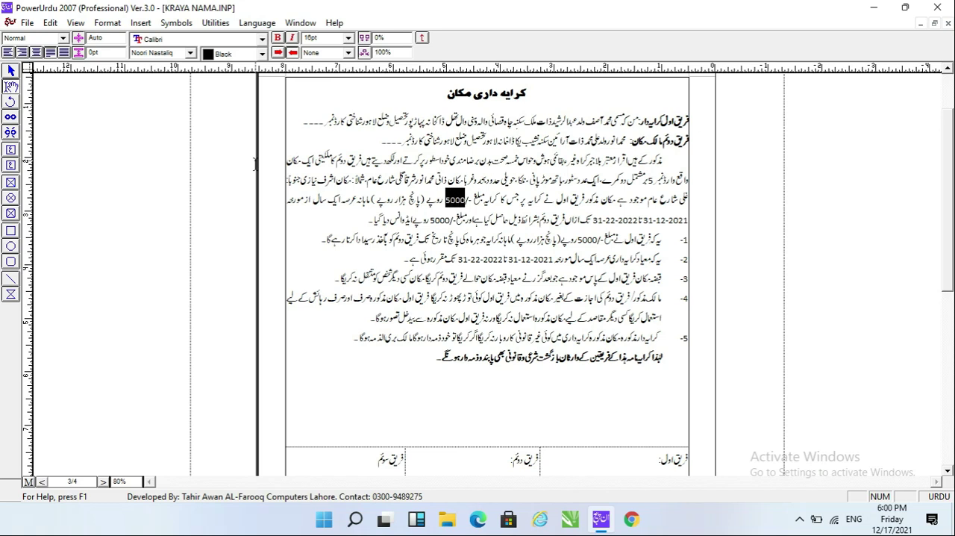
Examine the rent amount in words and the one-year rental period from 31-12-2021 in the main paragraph.
key(Left)
key(Left)
key(Left)
key(Left)
key(shift+Left)
key(shift+Left)
key(shift+Left)
key(shift+Left)
key(Left)
Read through the numbered agreement clauses 1 to 5 on rent payment, duration, possession, damage and illegal business.
key(Left)
key(Left)
key(Left)
key(Left)
key(Left)
key(Left)
key(Left)
key(Left)
key(Left)
key(Left)
key(Left)
key(Left)
key(Left)
key(Left)
key(Left)
key(Right)
key(Left)
key(Left)
key(Left)
key(Left)
key(Left)
key(Left)
key(Left)
key(Right)
key(Right)
key(Left)
key(Left)
key(Left)
key(Left)
key(End)
key(Left)
key(Left)
key(Left)
key(Left)
key(Left)
key(Left)
key(Left)
key(Left)
key(Left)
key(Left)
key(Left)
key(Left)
key(Left)
key(Left)
key(Left)
key(Left)
key(Left)
key(Left)
key(Left)
key(Left)
key(Left)
key(Left)
key(Left)
key(Left)
key(Left)
key(Left)
key(Left)
key(Left)
key(Left)
key(Left)
key(Left)
key(Left)
key(Left)
key(Left)
key(Left)
key(Left)
key(Left)
key(Left)
key(Left)
key(Left)
key(Left)
key(Left)
key(Left)
key(Left)
key(Left)
key(Left)
key(Left)
key(Left)
key(Left)
key(Left)
key(Left)
key(Left)
key(Left)
key(Left)
key(Left)
key(Left)
key(End)
key(Left)
key(Left)
key(Left)
key(Left)
key(Left)
key(Left)
key(Left)
key(Left)
key(Left)
key(Left)
key(Left)
key(Left)
key(Left)
key(Left)
key(Left)
key(Left)
key(Left)
key(Left)
key(Left)
key(Left)
key(Left)
key(Left)
key(Left)
key(Left)
key(Left)
key(Left)
key(End)
key(Left)
key(ctrl+Left)
key(ctrl+Left)
key(ctrl+Left)
key(ctrl+Left)
key(ctrl+Left)
key(Left)
key(ctrl+Left)
key(ctrl+Left)
key(ctrl+Left)
key(ctrl+Left)
key(ctrl+Left)
key(ctrl+Left)
key(Left)
key(Left)
key(Left)
key(Left)
key(Left)
key(Left)
key(Left)
key(Left)
key(Left)
key(Left)
key(Left)
key(Left)
key(Left)
key(Left)
key(Left)
key(Left)
key(ctrl+Left)
key(ctrl+Left)
key(ctrl+Left)
key(ctrl+Left)
key(ctrl+Left)
key(ctrl+Left)
key(ctrl+Left)
key(ctrl+Left)
key(ctrl+Left)
key(ctrl+Left)
key(ctrl+Left)
key(ctrl+Left)
key(ctrl+Left)
key(ctrl+Left)
key(ctrl+Left)
key(ctrl+Left)
key(ctrl+Left)
key(ctrl+Left)
key(ctrl+Left)
key(ctrl+Left)
key(ctrl+Left)
key(ctrl+Left)
key(ctrl+Left)
key(ctrl+Left)
key(ctrl+Left)
key(ctrl+Left)
key(ctrl+Left)
key(ctrl+Left)
key(ctrl+Left)
key(ctrl+Left)
key(ctrl+Left)
key(ctrl+Left)
key(ctrl+Left)
key(ctrl+Left)
key(ctrl+Left)
key(ctrl+Left)
key(ctrl+Left)
key(ctrl+Left)
key(ctrl+Left)
key(ctrl+Left)
key(ctrl+Left)
key(ctrl+Left)
key(ctrl+Left)
key(ctrl+Left)
key(ctrl+Left)
key(ctrl+Left)
key(ctrl+Left)
Add an empty sixth numbered clause directly after clause 5, above the bold closing sentence.
key(End)
key(Return)
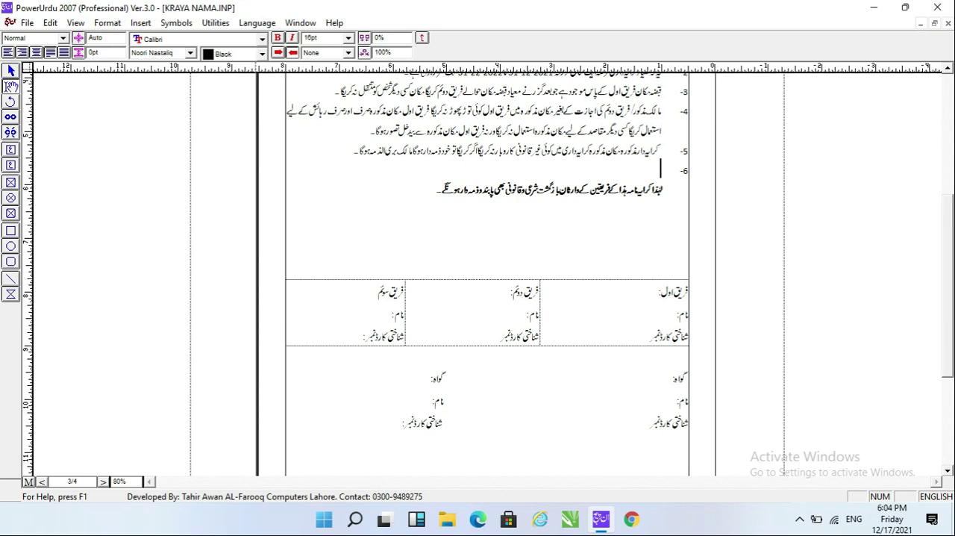
Clear the third party's cell (فریق سوئم), including its name and ID card labels, from the signature table.
key(Down)
key(Down)
key(Down)
key(Down)
key(Down)
key(Down)
key(Down)
key(Down)
key(Down)
key(Up)
key(Up)
key(Up)
key(Down)
key(Down)
key(Left)
key(Left)
key(Left)
key(Left)
key(Left)
key(Left)
key(Left)
key(Left)
key(Left)
key(Left)
key(Left)
key(Left)
key(Left)
key(Left)
key(Left)
key(Left)
key(Left)
key(Left)
key(Left)
key(Left)
key(Left)
key(Left)
key(Left)
key(Left)
key(Left)
key(Left)
key(Left)
key(Left)
key(Left)
key(Left)
key(Left)
key(Left)
key(Left)
key(Left)
key(Left)
key(Left)
key(Left)
key(Left)
key(Left)
key(Left)
key(Left)
key(Left)
key(shift+Tab)
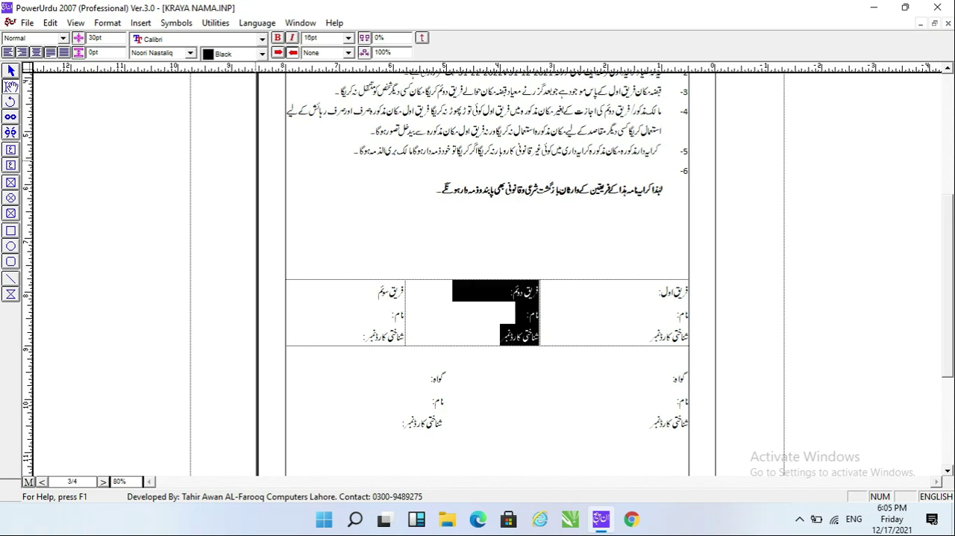
key(Tab)
key(Delete)
Go to the witness (گواہ) name and ID card lines below the signature table.
key(Down)
key(Down)
key(Down)
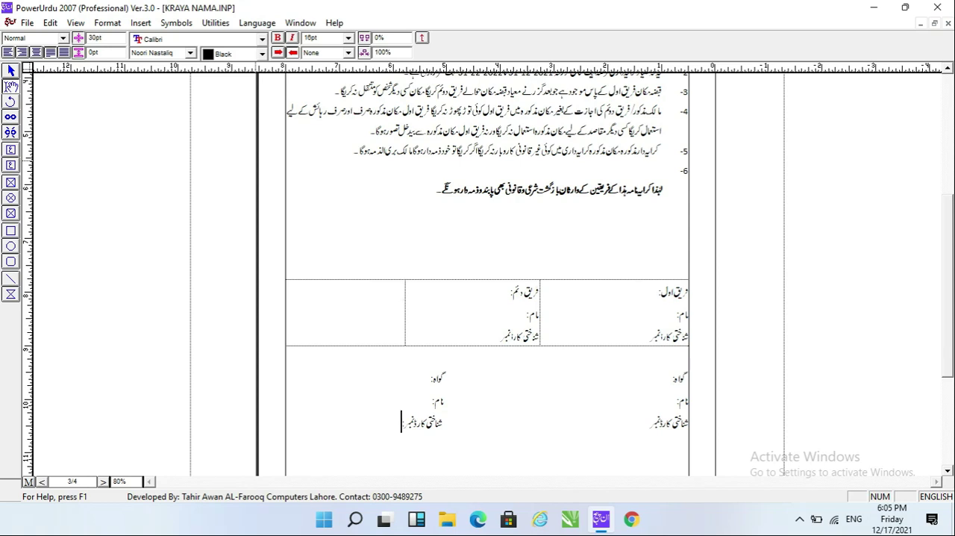
key(Down)
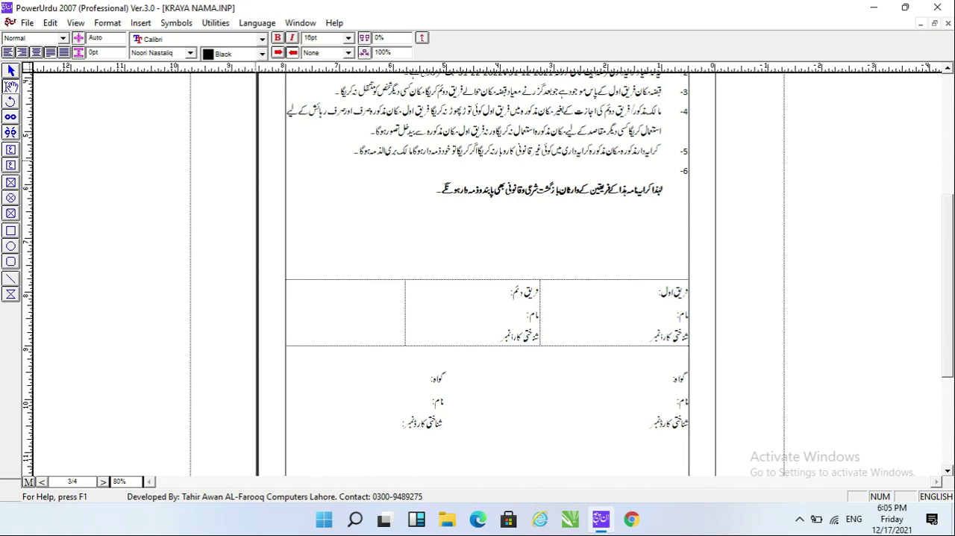